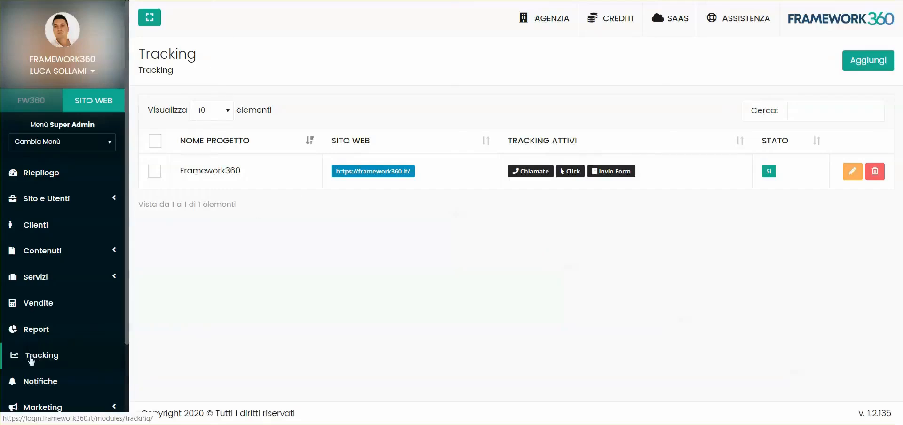
Step: Start a new tracking project and name it Framework360
{"action": "left_click", "coordinate": [868, 66]}
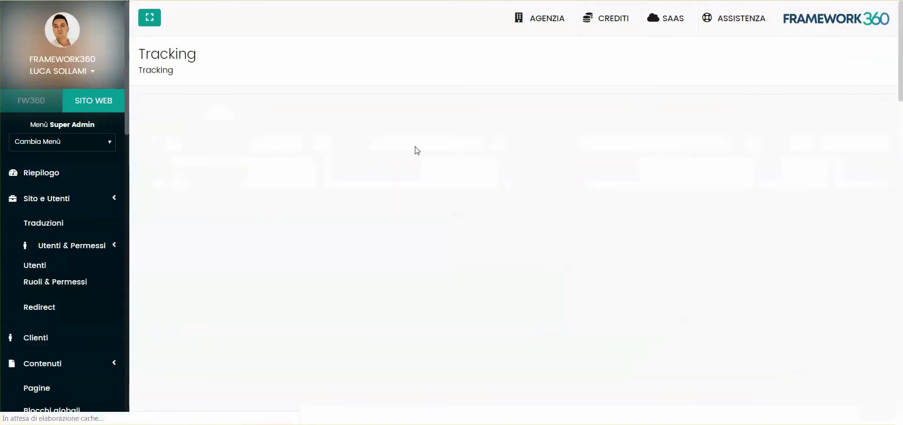
{"action": "left_click", "coordinate": [251, 184]}
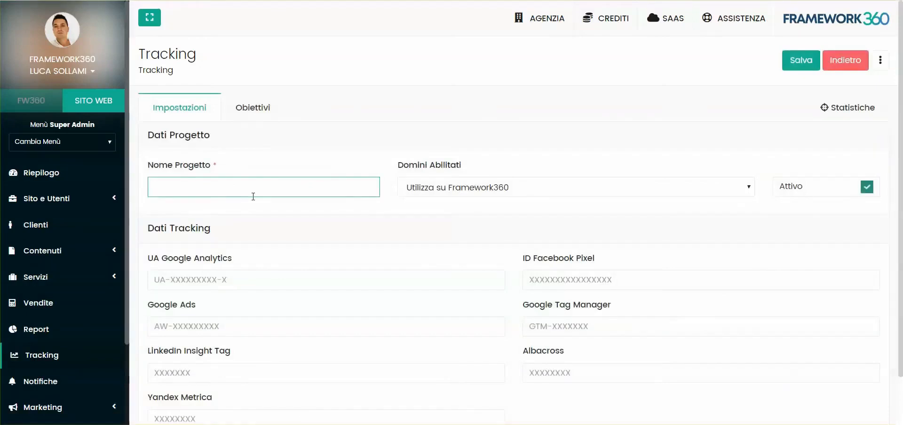
{"action": "type", "text": "Framework360"}
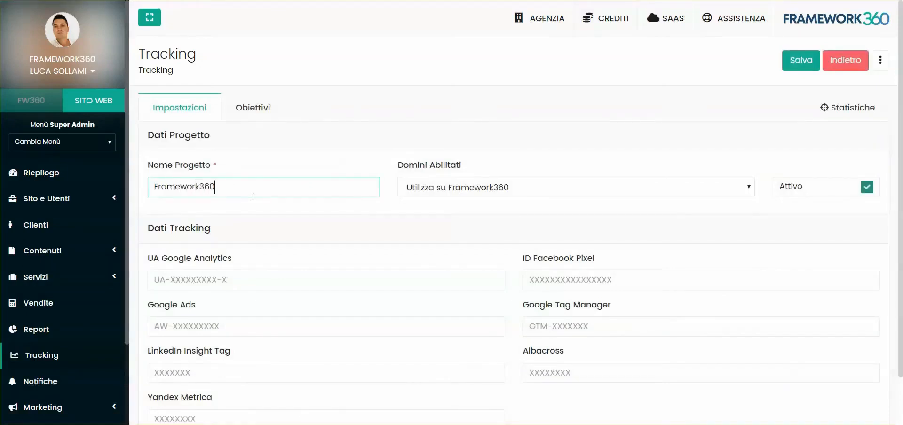
Step: Set the enabled domains option to Inserisci un dominio esterno
{"action": "left_click", "coordinate": [473, 188]}
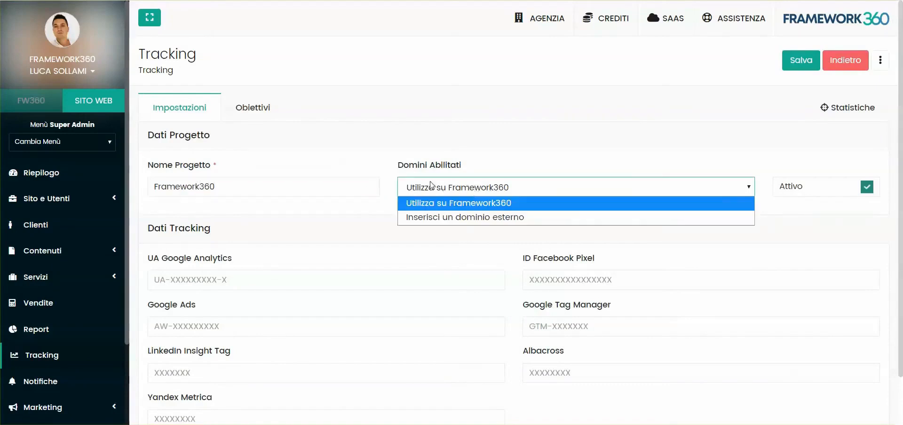
{"action": "left_click", "coordinate": [447, 189]}
{"action": "left_click", "coordinate": [447, 189]}
{"action": "left_click", "coordinate": [445, 215]}
{"action": "scroll", "coordinate": [426, 222], "scroll_direction": "down", "scroll_amount": 1}
{"action": "scroll", "coordinate": [426, 222], "scroll_direction": "up", "scroll_amount": 1}
{"action": "scroll", "coordinate": [538, 303], "scroll_direction": "down", "scroll_amount": 2}
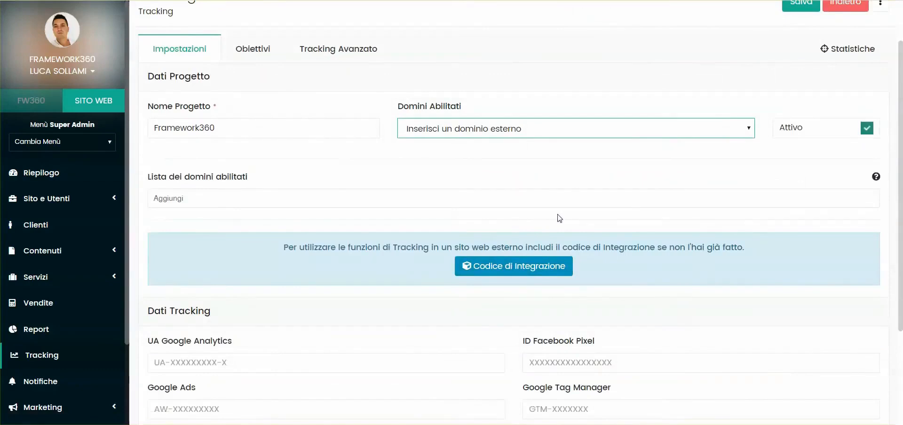
Step: Open the integration code page and copy the embed script snippet
{"action": "left_click", "coordinate": [518, 265]}
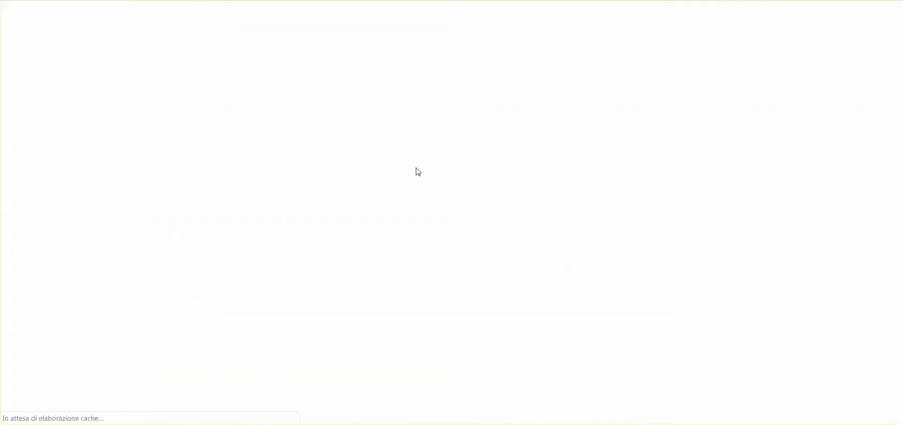
{"action": "left_click_drag", "start_coordinate": [166, 217], "coordinate": [560, 217]}
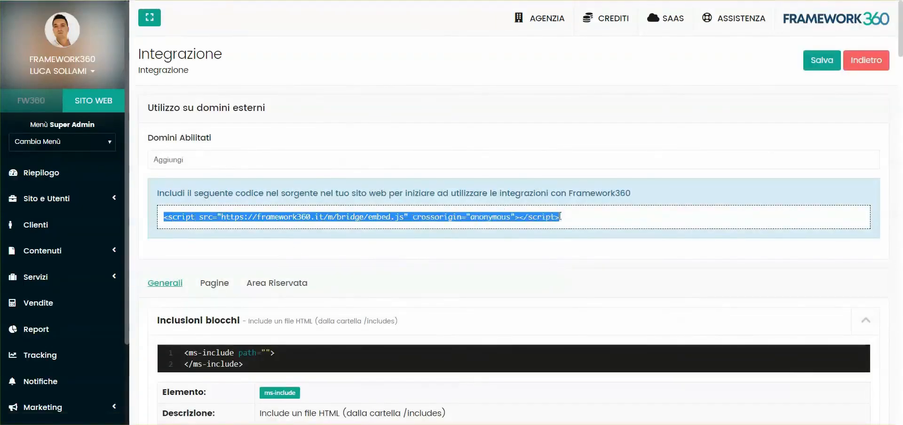
{"action": "right_click", "coordinate": [479, 227]}
{"action": "left_click", "coordinate": [499, 235]}
{"action": "left_click", "coordinate": [454, 205]}
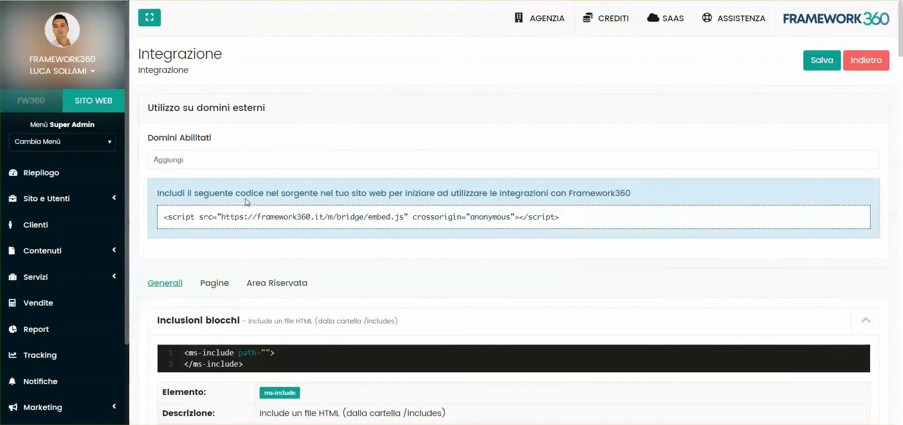
{"action": "left_click", "coordinate": [269, 0]}
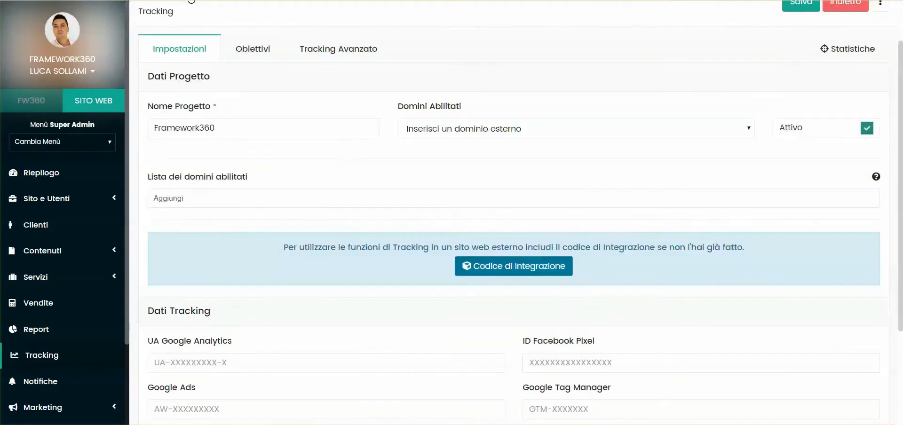
Step: Return to the tracking project list and open the existing Framework360 project
{"action": "scroll", "coordinate": [334, 230], "scroll_direction": "up", "scroll_amount": 2}
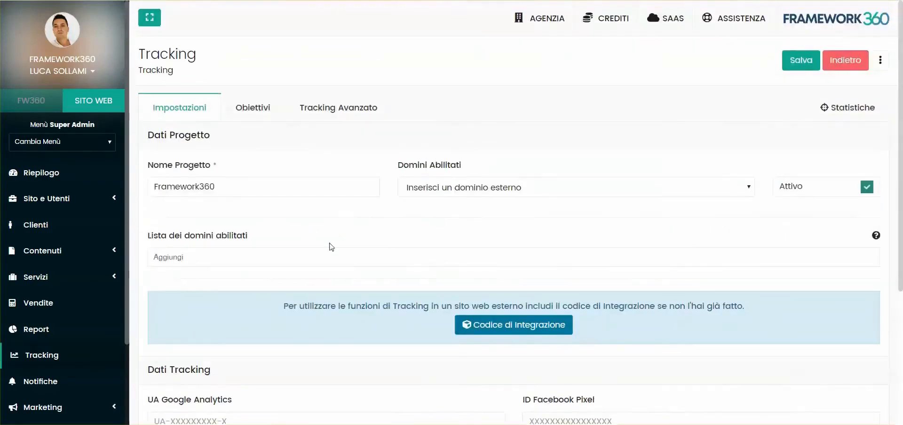
{"action": "left_click", "coordinate": [38, 357]}
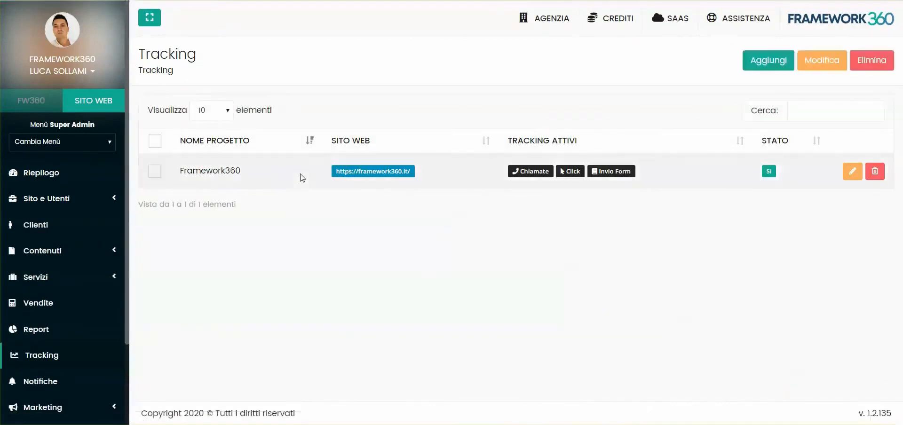
{"action": "left_click", "coordinate": [210, 173]}
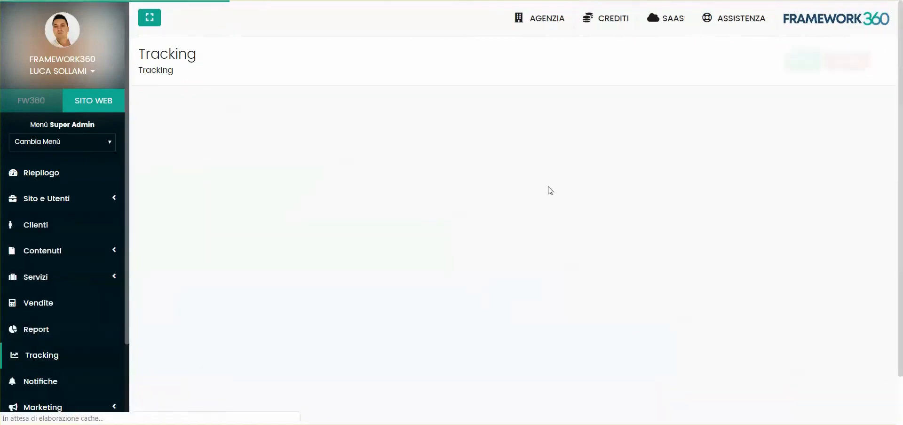
Step: Examine the analytics and pixel ID fields in the project's Dati Tracking section
{"action": "scroll", "coordinate": [468, 203], "scroll_direction": "down", "scroll_amount": 1}
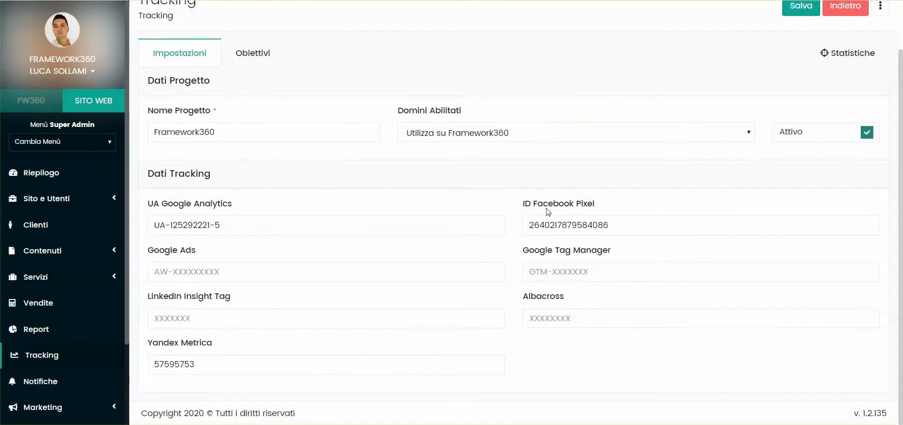
{"action": "left_click_drag", "start_coordinate": [147, 206], "coordinate": [234, 213]}
{"action": "left_click", "coordinate": [234, 213]}
{"action": "left_click_drag", "start_coordinate": [605, 206], "coordinate": [521, 205]}
{"action": "left_click", "coordinate": [521, 205]}
{"action": "left_click_drag", "start_coordinate": [526, 299], "coordinate": [564, 305]}
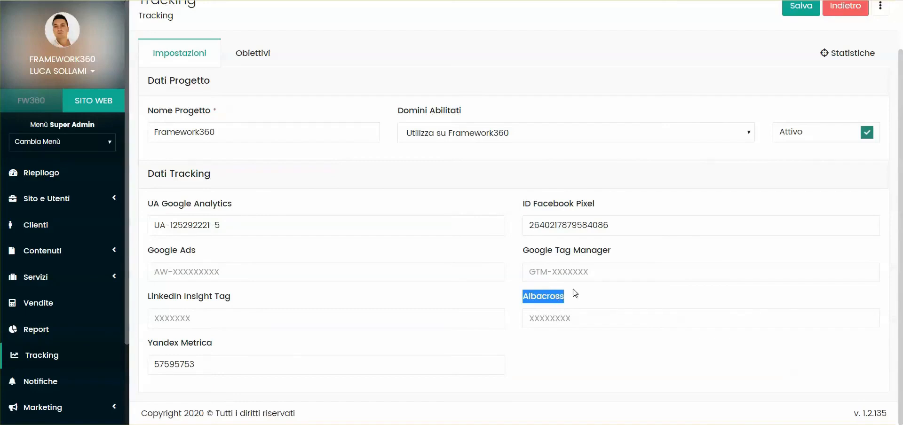
{"action": "left_click", "coordinate": [571, 298]}
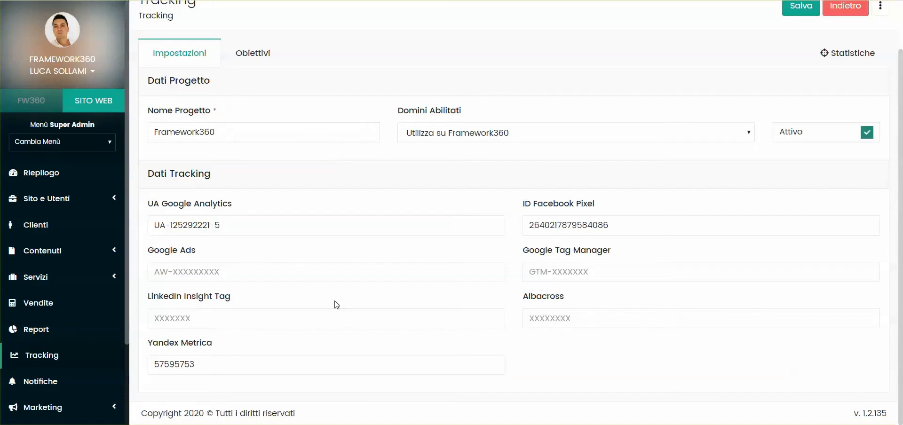
{"action": "left_click_drag", "start_coordinate": [148, 343], "coordinate": [217, 346]}
{"action": "left_click", "coordinate": [219, 346]}
{"action": "scroll", "coordinate": [310, 147], "scroll_direction": "up", "scroll_amount": 1}
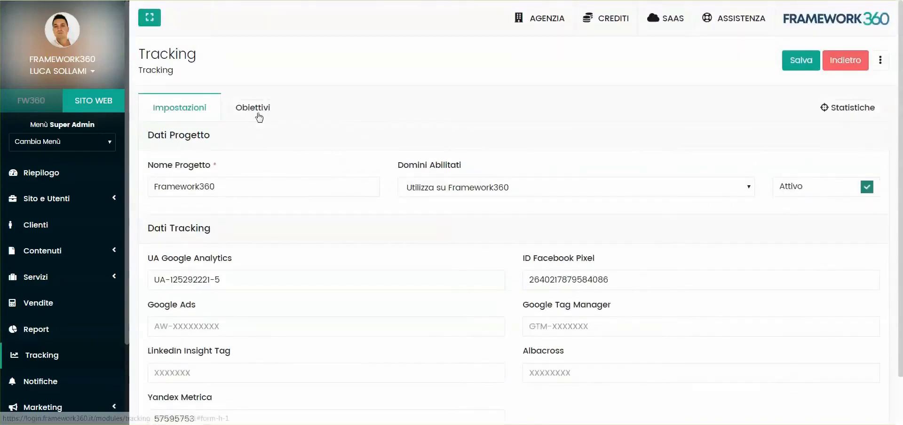
{"action": "scroll", "coordinate": [427, 252], "scroll_direction": "down", "scroll_amount": 1}
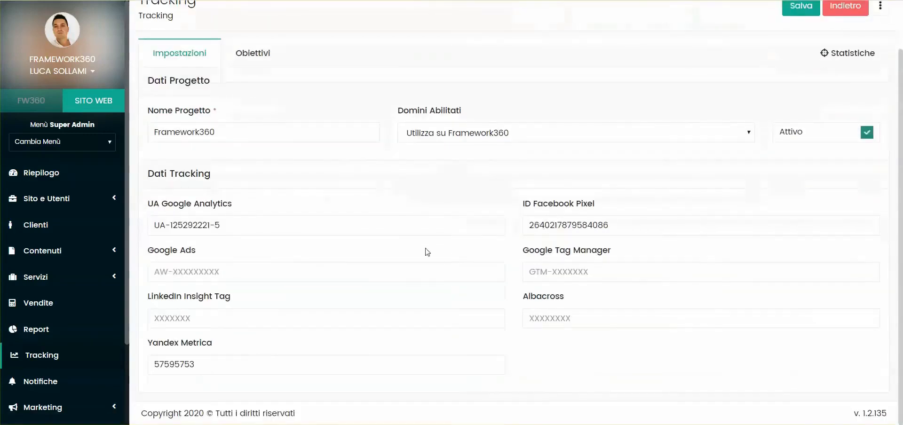
{"action": "triple_click", "coordinate": [186, 224]}
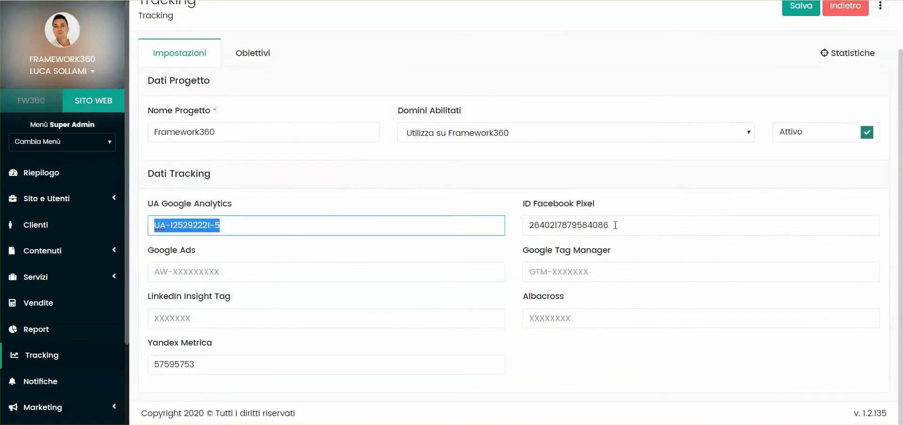
{"action": "key", "text": "Tab"}
{"action": "key", "text": "shift+Tab"}
{"action": "scroll", "coordinate": [204, 220], "scroll_direction": "up", "scroll_amount": 1}
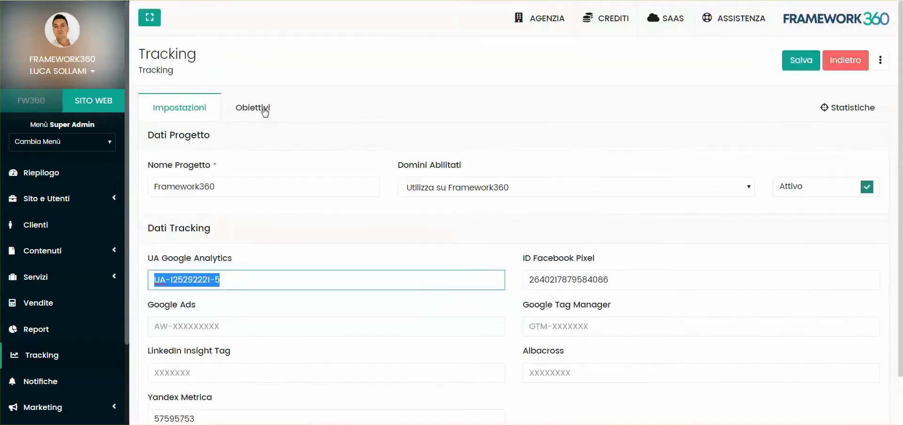
Step: Open the Obiettivi tab and review the available tracking objectives
{"action": "left_click", "coordinate": [262, 110]}
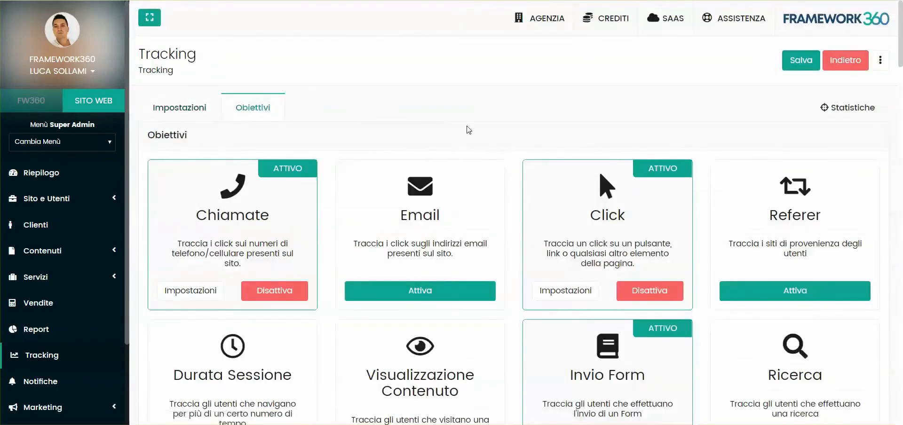
{"action": "scroll", "coordinate": [468, 132], "scroll_direction": "down", "scroll_amount": 3}
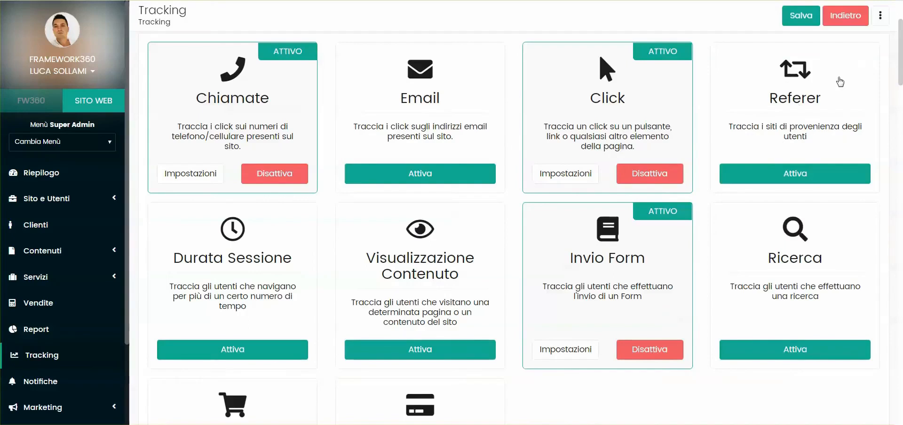
{"action": "scroll", "coordinate": [240, 183], "scroll_direction": "down", "scroll_amount": 3}
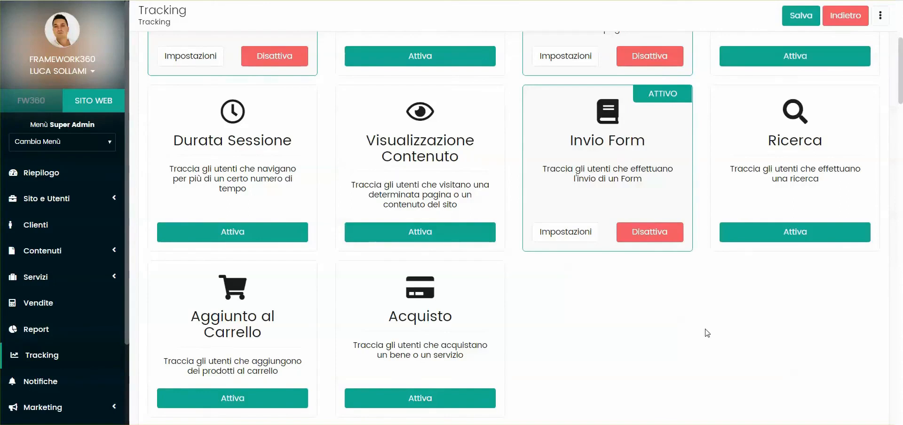
{"action": "scroll", "coordinate": [851, 181], "scroll_direction": "down", "scroll_amount": 1}
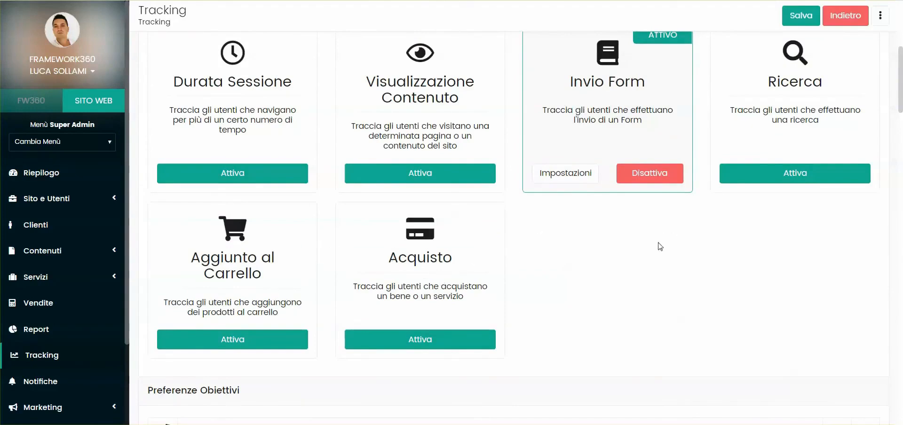
{"action": "scroll", "coordinate": [657, 244], "scroll_direction": "up", "scroll_amount": 5}
{"action": "scroll", "coordinate": [658, 247], "scroll_direction": "down", "scroll_amount": 5}
{"action": "scroll", "coordinate": [562, 227], "scroll_direction": "down", "scroll_amount": 4}
{"action": "scroll", "coordinate": [562, 228], "scroll_direction": "up", "scroll_amount": 10}
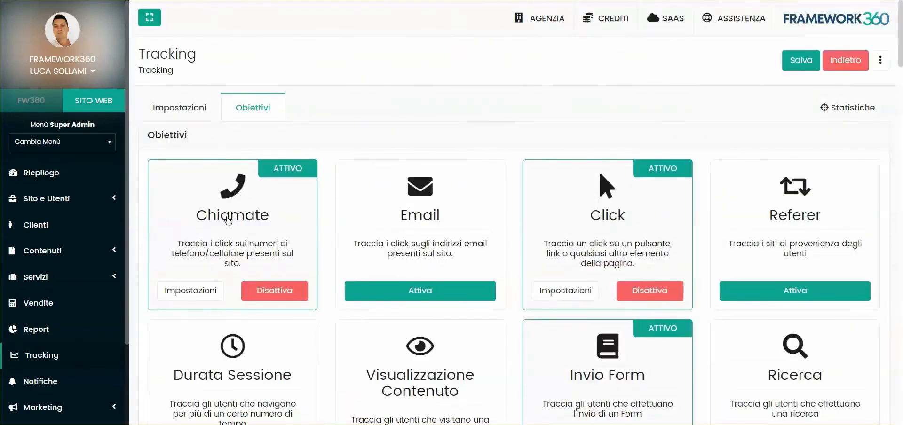
{"action": "scroll", "coordinate": [226, 220], "scroll_direction": "down", "scroll_amount": 2}
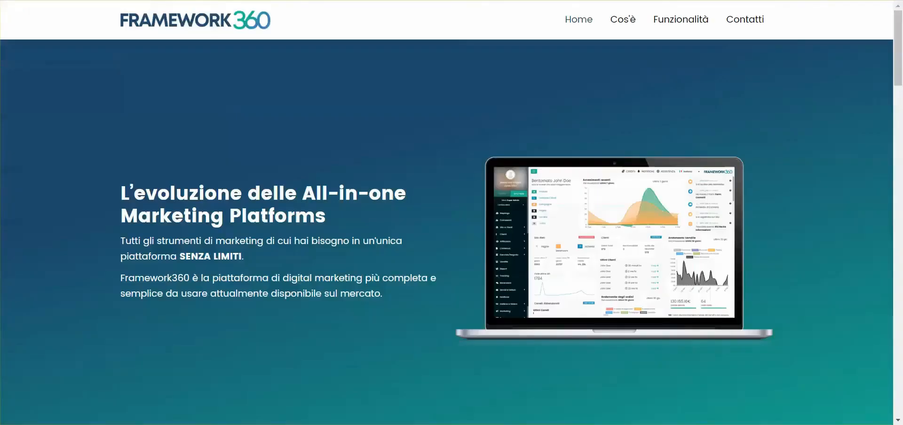
Step: On the website's contact section, reveal the hidden phone number
{"action": "scroll", "coordinate": [541, 240], "scroll_direction": "down", "scroll_amount": 10}
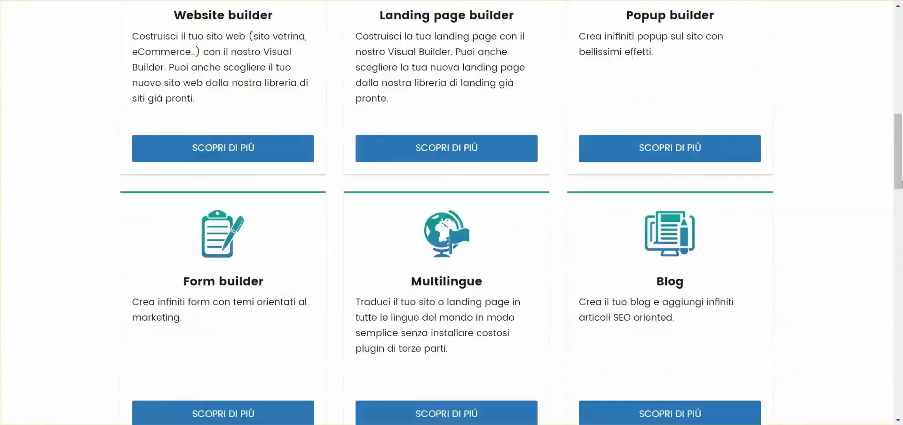
{"action": "scroll", "coordinate": [645, 121], "scroll_direction": "down", "scroll_amount": 10}
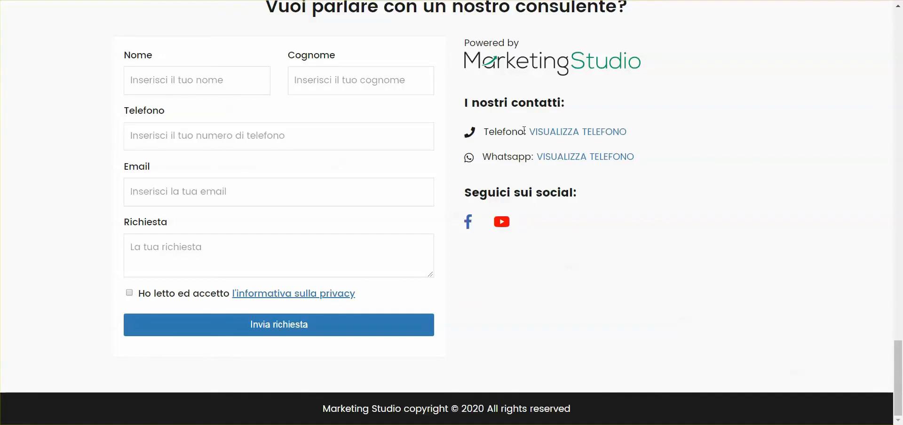
{"action": "left_click", "coordinate": [544, 133]}
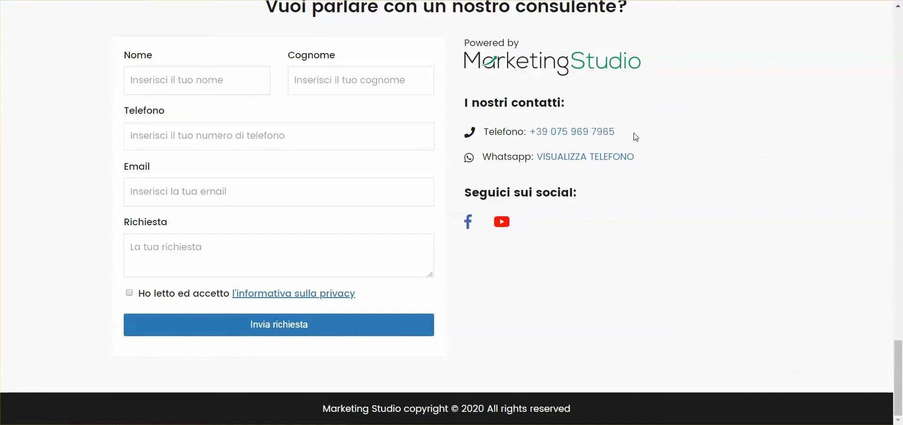
{"action": "left_click_drag", "start_coordinate": [615, 134], "coordinate": [527, 133]}
{"action": "left_click", "coordinate": [665, 131]}
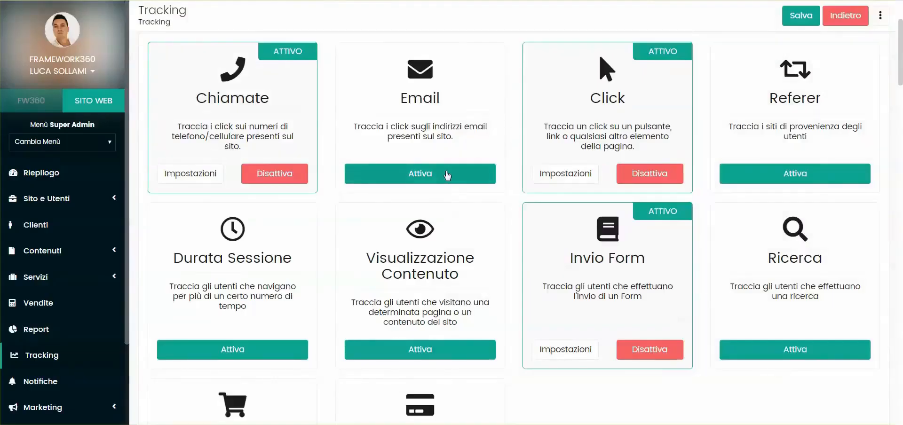
Step: Disable the Copri numeri di telefono option in the Chiamate objective settings
{"action": "scroll", "coordinate": [278, 145], "scroll_direction": "down", "scroll_amount": 5}
{"action": "scroll", "coordinate": [278, 145], "scroll_direction": "down", "scroll_amount": 8}
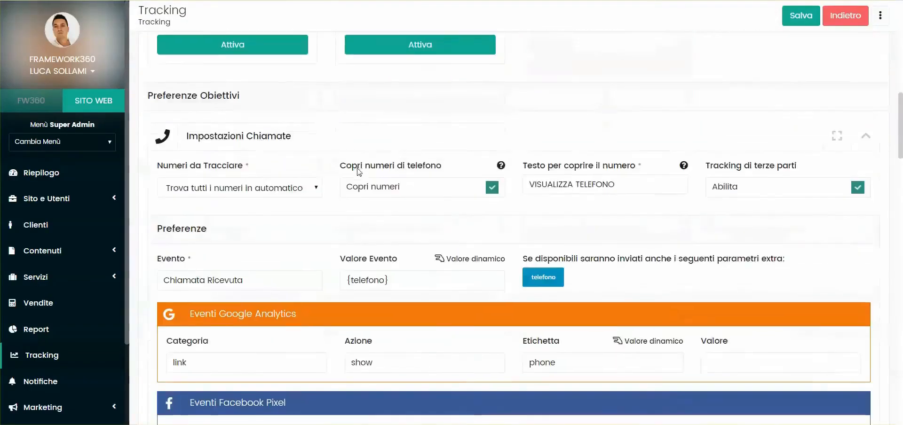
{"action": "scroll", "coordinate": [220, 126], "scroll_direction": "up", "scroll_amount": 2}
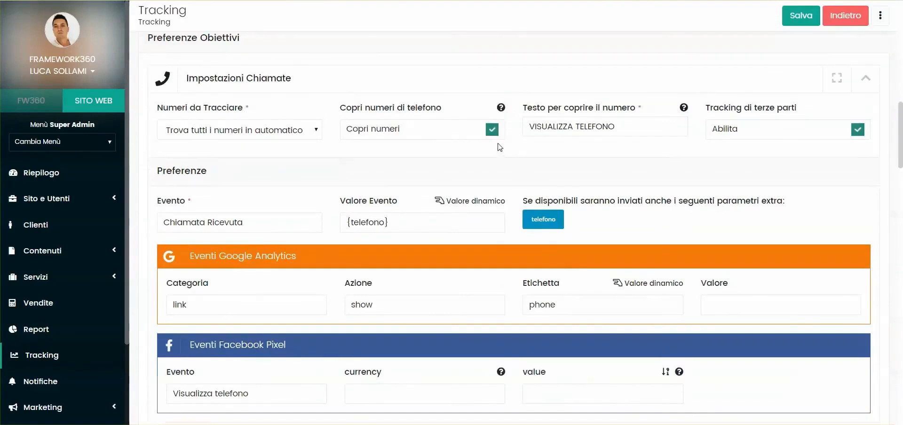
{"action": "left_click", "coordinate": [492, 130]}
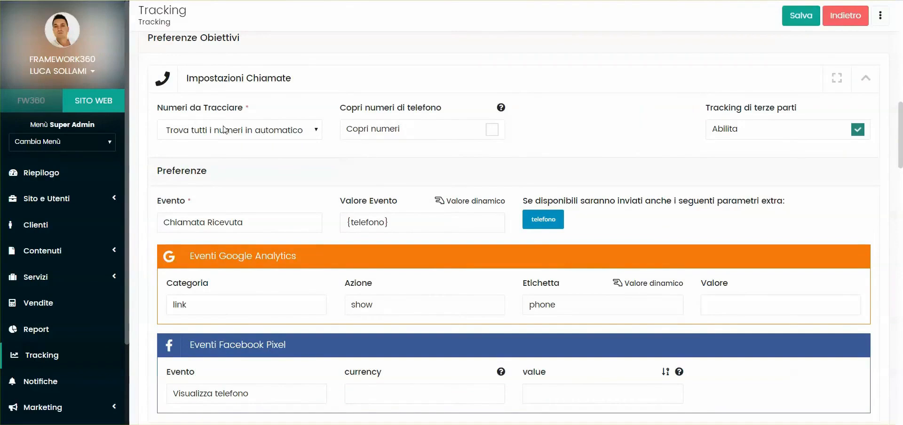
Step: Switch Numeri da Tracciare to Inserisci manualmente i numeri da tracciare
{"action": "left_click", "coordinate": [189, 130]}
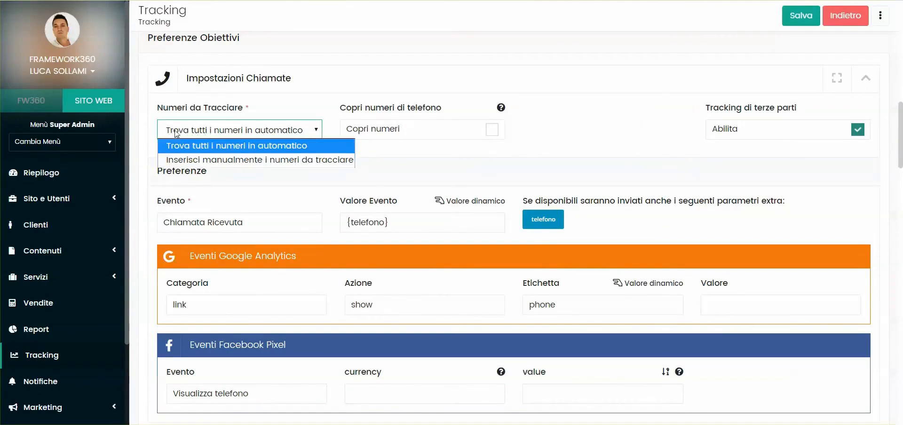
{"action": "left_click", "coordinate": [230, 159]}
{"action": "left_click", "coordinate": [239, 226]}
{"action": "scroll", "coordinate": [290, 205], "scroll_direction": "down", "scroll_amount": 1}
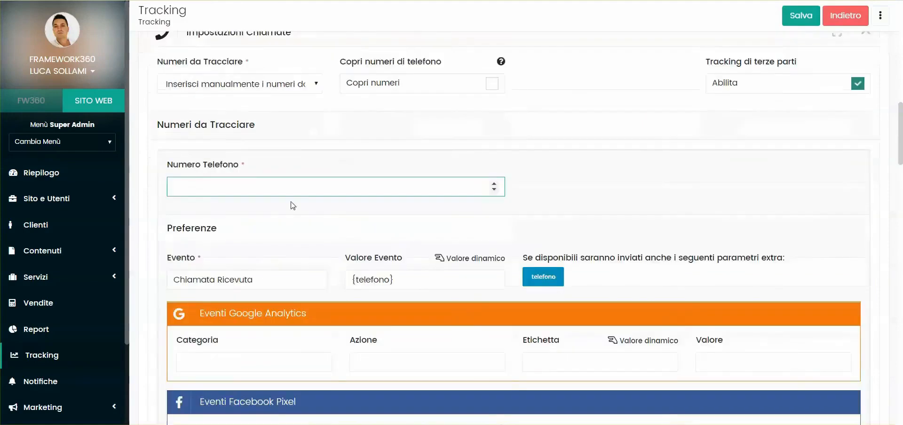
{"action": "scroll", "coordinate": [310, 206], "scroll_direction": "up", "scroll_amount": 1}
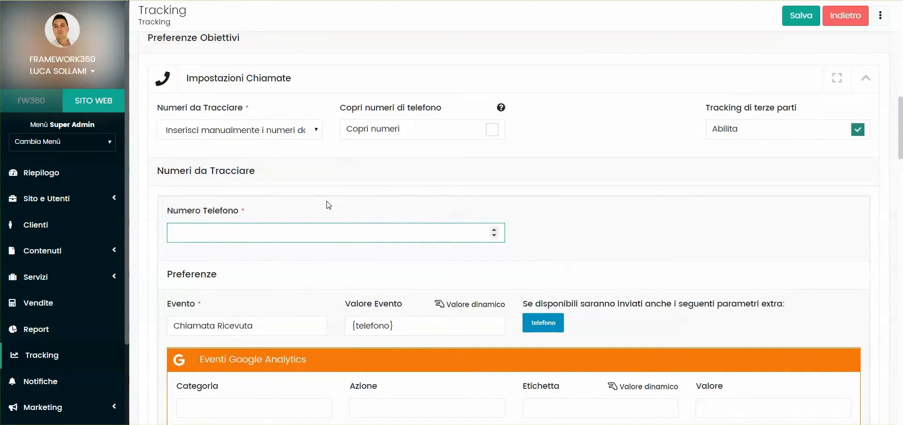
Step: Toggle the Copri numeri di telefono checkbox on and off again
{"action": "left_click", "coordinate": [493, 129]}
{"action": "left_click", "coordinate": [492, 130]}
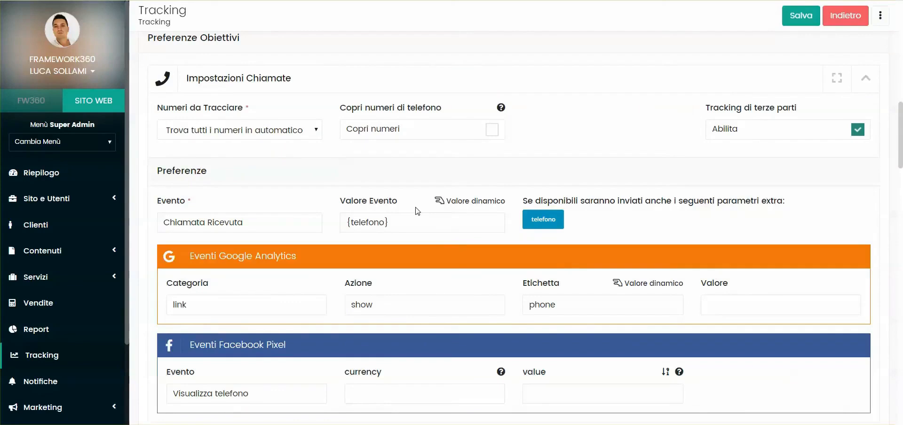
Step: Enable the Copri numeri di telefono option in the Chiamate objective settings
{"action": "left_click", "coordinate": [492, 130]}
{"action": "scroll", "coordinate": [379, 174], "scroll_direction": "down", "scroll_amount": 3}
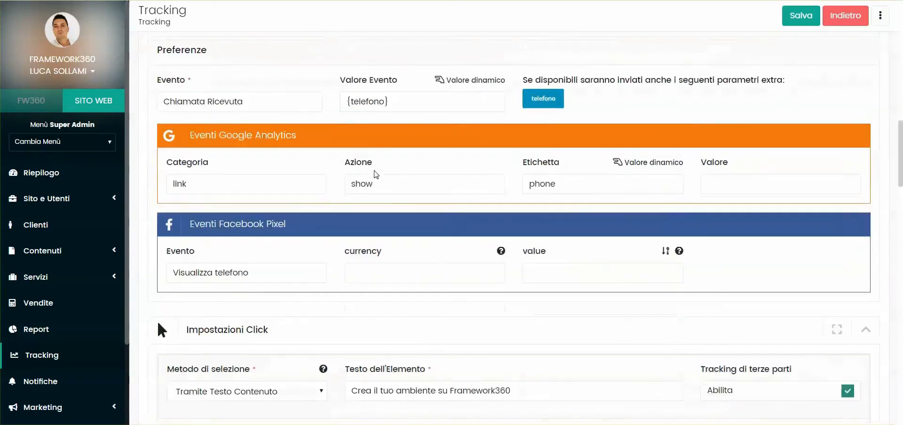
{"action": "scroll", "coordinate": [627, 285], "scroll_direction": "up", "scroll_amount": 3}
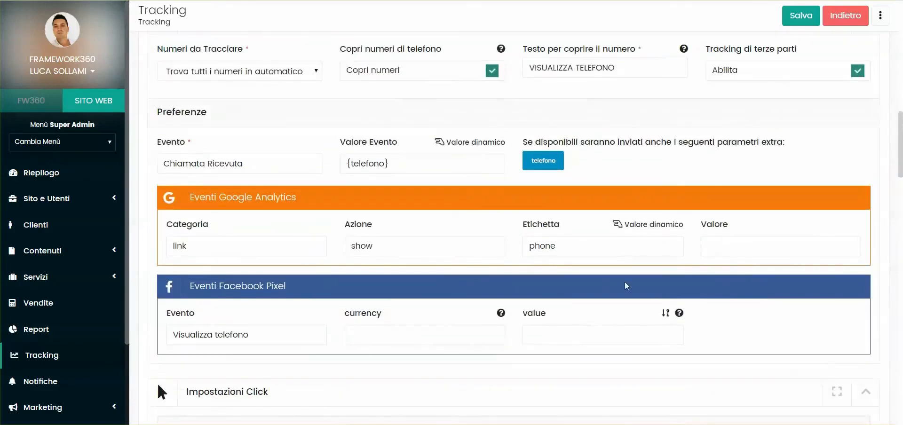
Step: Review the Chiamate event preferences and the third-party tracking option
{"action": "left_click_drag", "start_coordinate": [190, 198], "coordinate": [323, 203]}
{"action": "left_click", "coordinate": [342, 207]}
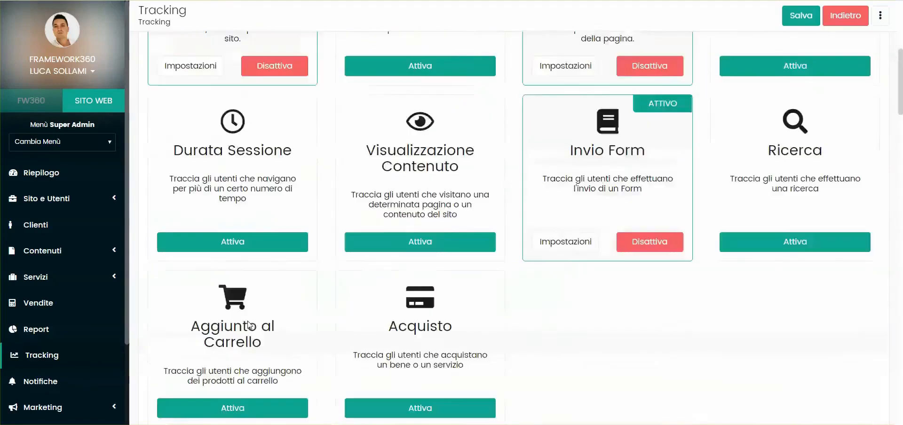
{"action": "scroll", "coordinate": [259, 278], "scroll_direction": "up", "scroll_amount": 4}
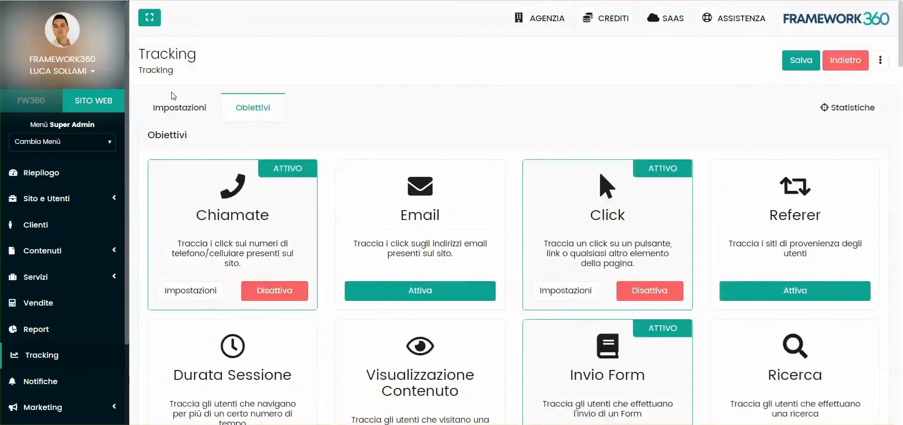
{"action": "left_click", "coordinate": [174, 99]}
{"action": "scroll", "coordinate": [331, 216], "scroll_direction": "down", "scroll_amount": 1}
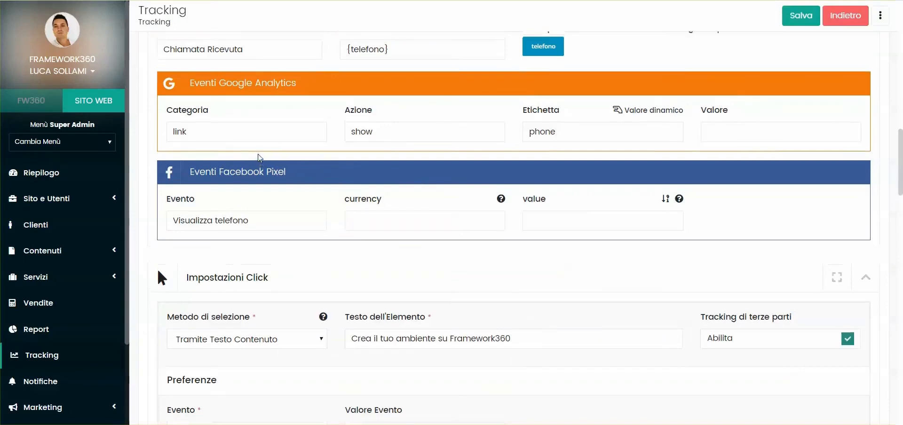
{"action": "scroll", "coordinate": [636, 178], "scroll_direction": "up", "scroll_amount": 1}
{"action": "scroll", "coordinate": [587, 131], "scroll_direction": "up", "scroll_amount": 1}
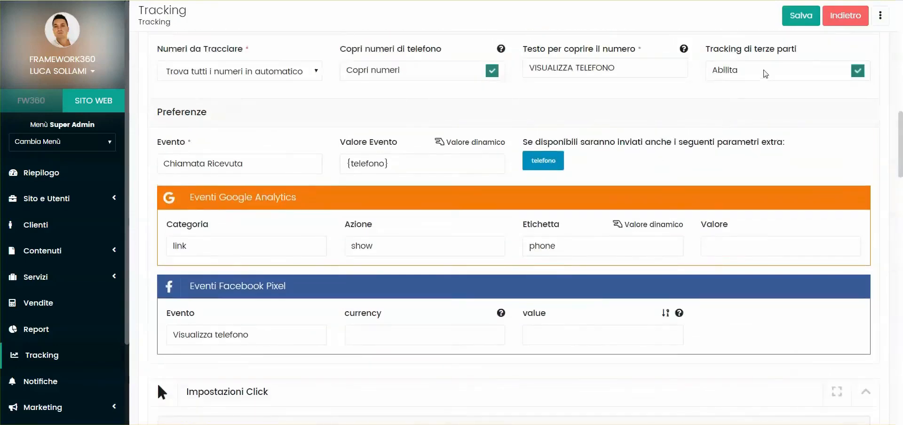
{"action": "left_click_drag", "start_coordinate": [710, 49], "coordinate": [799, 50]}
{"action": "left_click", "coordinate": [841, 62]}
Step: Scroll through the existing click tracking entries in Impostazioni Click
{"action": "scroll", "coordinate": [397, 153], "scroll_direction": "down", "scroll_amount": 1}
{"action": "scroll", "coordinate": [397, 152], "scroll_direction": "down", "scroll_amount": 5}
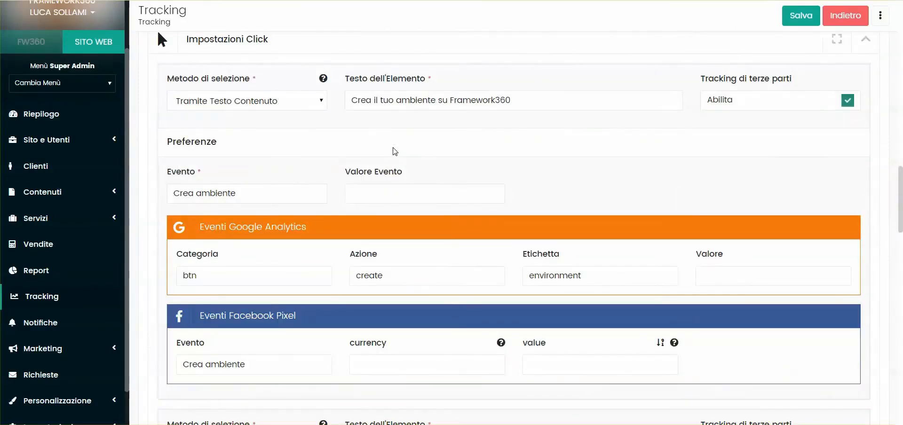
{"action": "scroll", "coordinate": [503, 193], "scroll_direction": "down", "scroll_amount": 1}
{"action": "scroll", "coordinate": [503, 193], "scroll_direction": "down", "scroll_amount": 1}
{"action": "scroll", "coordinate": [492, 203], "scroll_direction": "up", "scroll_amount": 3}
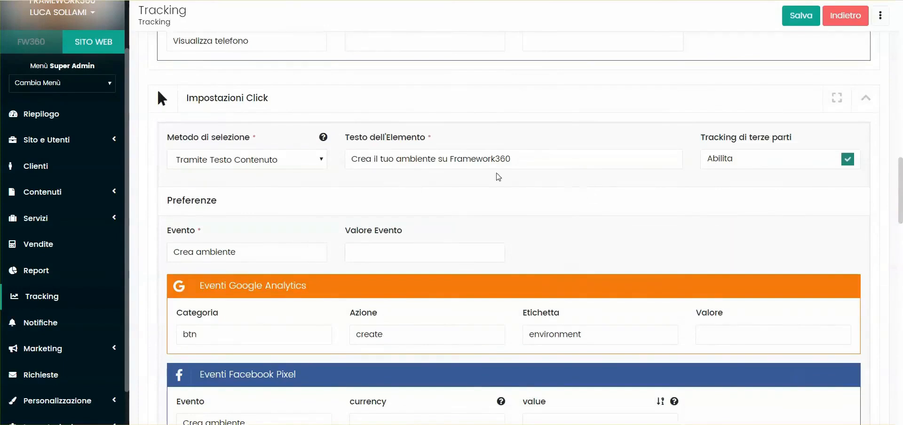
{"action": "scroll", "coordinate": [496, 175], "scroll_direction": "down", "scroll_amount": 5}
{"action": "scroll", "coordinate": [492, 171], "scroll_direction": "down", "scroll_amount": 2}
{"action": "scroll", "coordinate": [493, 173], "scroll_direction": "up", "scroll_amount": 3}
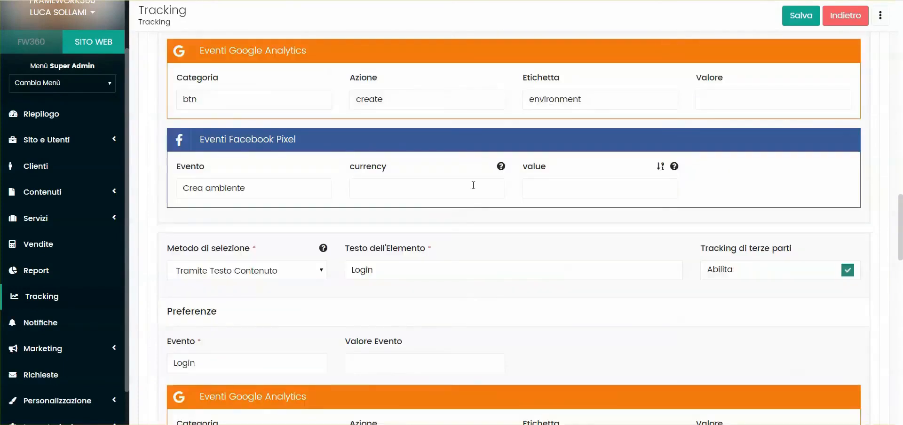
{"action": "scroll", "coordinate": [840, 207], "scroll_direction": "down", "scroll_amount": 4}
{"action": "scroll", "coordinate": [828, 303], "scroll_direction": "down", "scroll_amount": 1}
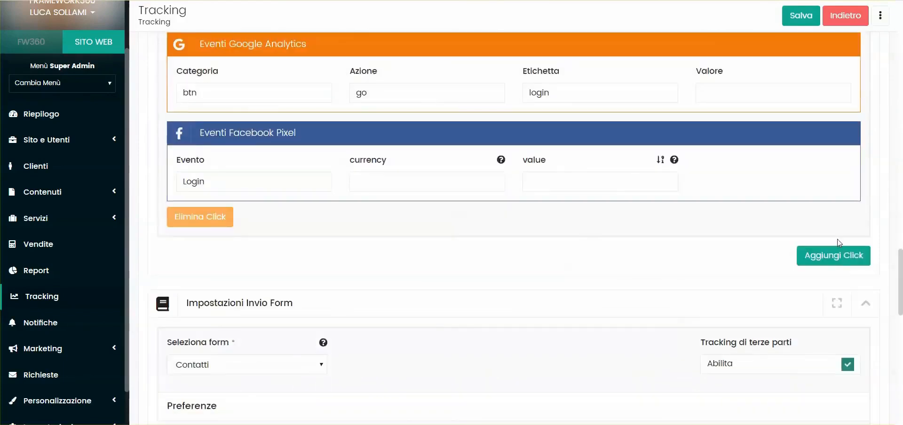
Step: Add a new click tracking entry
{"action": "left_click", "coordinate": [802, 316]}
{"action": "scroll", "coordinate": [518, 188], "scroll_direction": "down", "scroll_amount": 2}
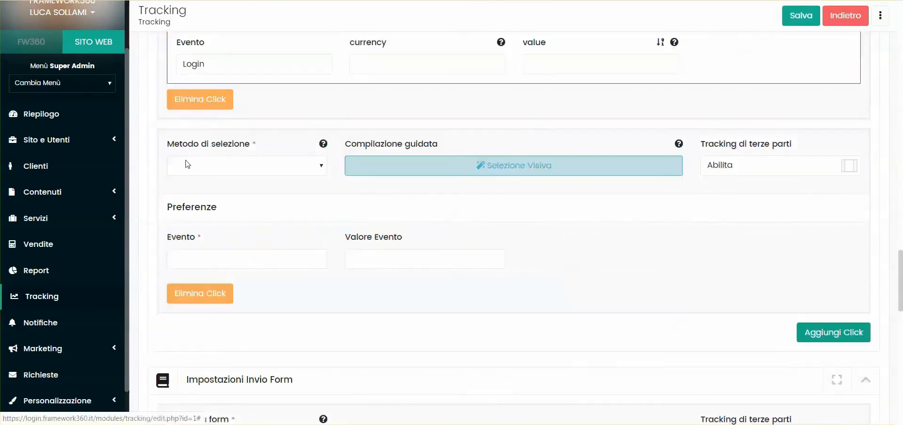
{"action": "left_click", "coordinate": [172, 170]}
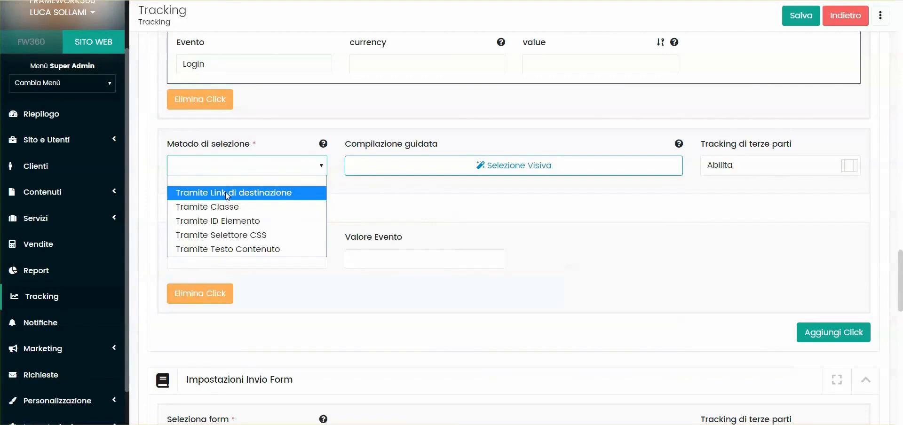
{"action": "left_click", "coordinate": [225, 192]}
{"action": "left_click", "coordinate": [411, 172]}
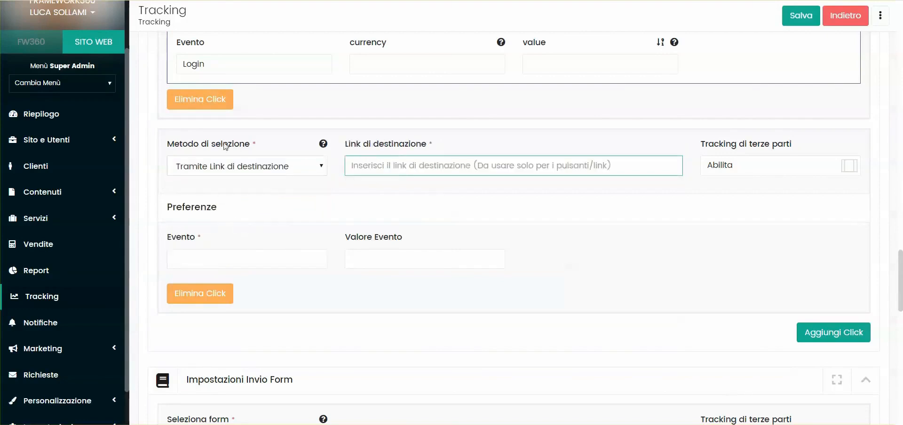
{"action": "left_click", "coordinate": [240, 168]}
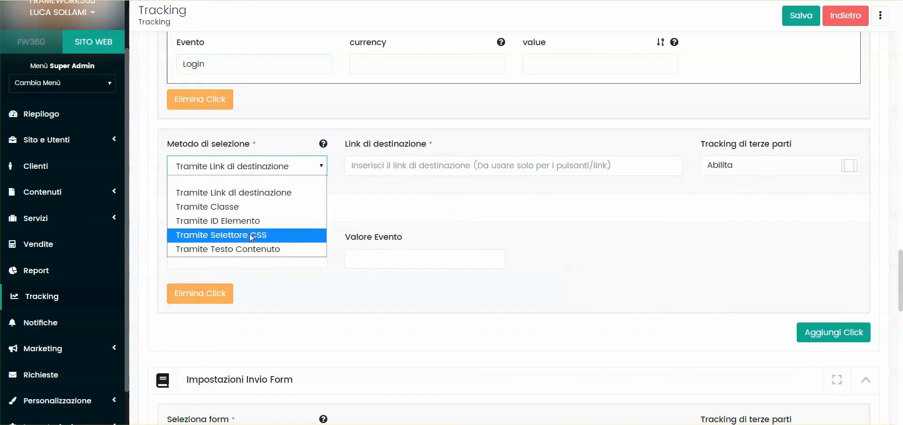
{"action": "left_click", "coordinate": [260, 181]}
{"action": "left_click", "coordinate": [342, 197]}
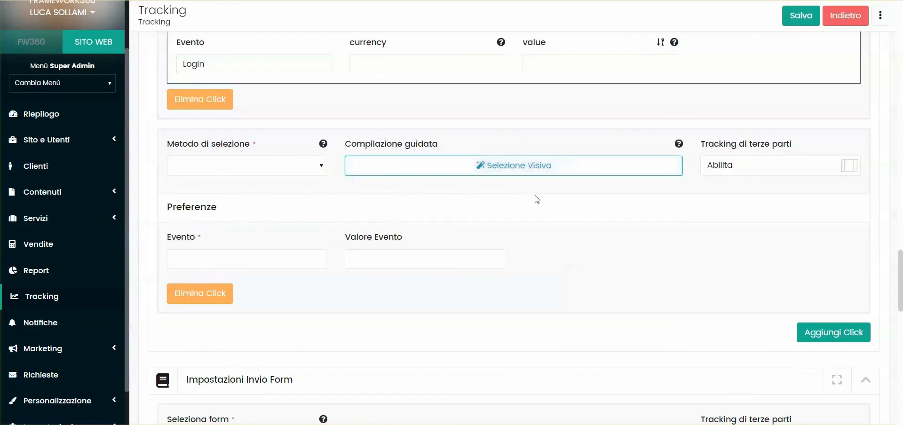
Step: Use Selezione Visiva to pick the laptop image on the website homepage as the click element and confirm
{"action": "left_click", "coordinate": [517, 170]}
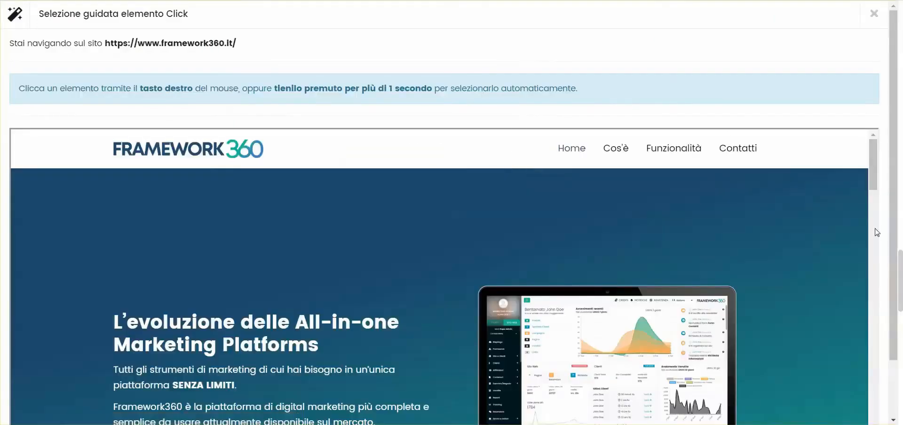
{"action": "scroll", "coordinate": [877, 232], "scroll_direction": "down", "scroll_amount": 8}
{"action": "scroll", "coordinate": [561, 247], "scroll_direction": "up", "scroll_amount": 8}
{"action": "scroll", "coordinate": [370, 221], "scroll_direction": "down", "scroll_amount": 1}
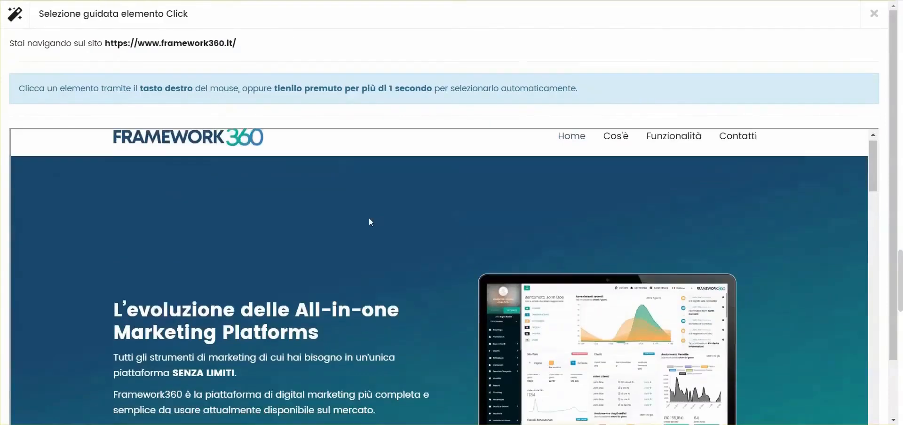
{"action": "scroll", "coordinate": [339, 203], "scroll_direction": "down", "scroll_amount": 5}
{"action": "scroll", "coordinate": [337, 197], "scroll_direction": "up", "scroll_amount": 5}
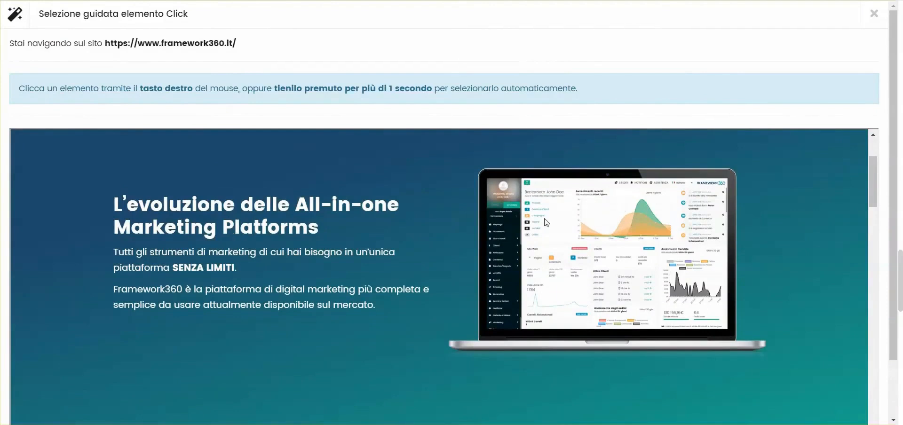
{"action": "right_click", "coordinate": [598, 248]}
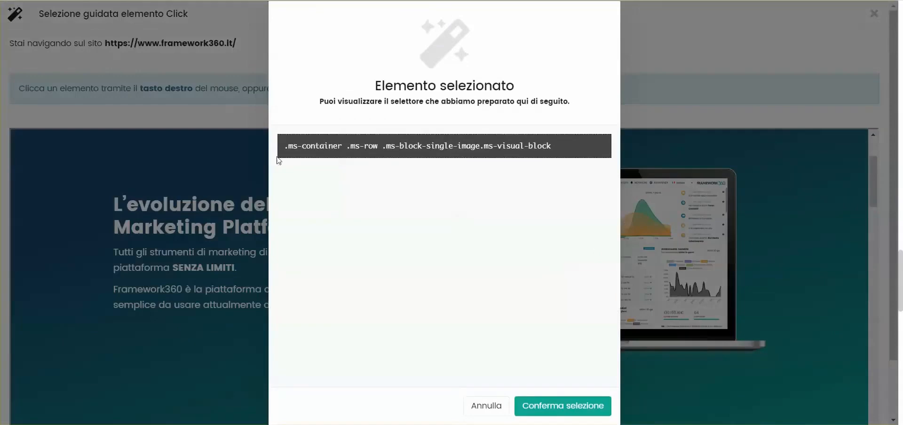
{"action": "left_click_drag", "start_coordinate": [287, 149], "coordinate": [588, 308]}
{"action": "left_click", "coordinate": [574, 400]}
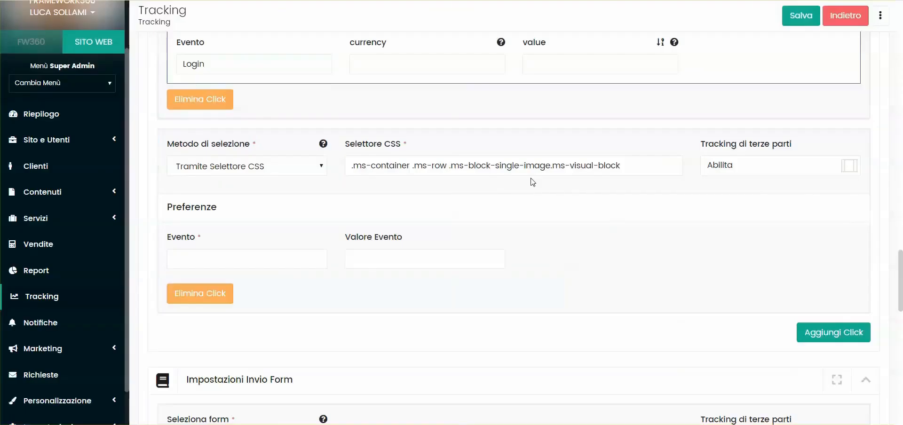
Step: Check the inserted CSS selector, then switch to the website tab and back
{"action": "left_click_drag", "start_coordinate": [641, 167], "coordinate": [228, 179]}
{"action": "left_click", "coordinate": [365, 195]}
{"action": "key", "text": "ctrl+Tab"}
{"action": "left_click_drag", "start_coordinate": [901, 363], "coordinate": [901, 33]}
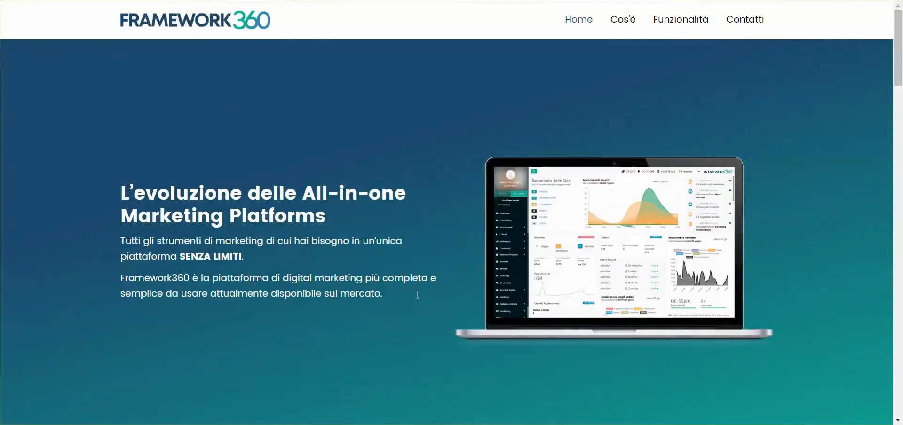
{"action": "key", "text": "ctrl+Tab"}
Step: Name the new click event Click su immagine
{"action": "left_click", "coordinate": [275, 265]}
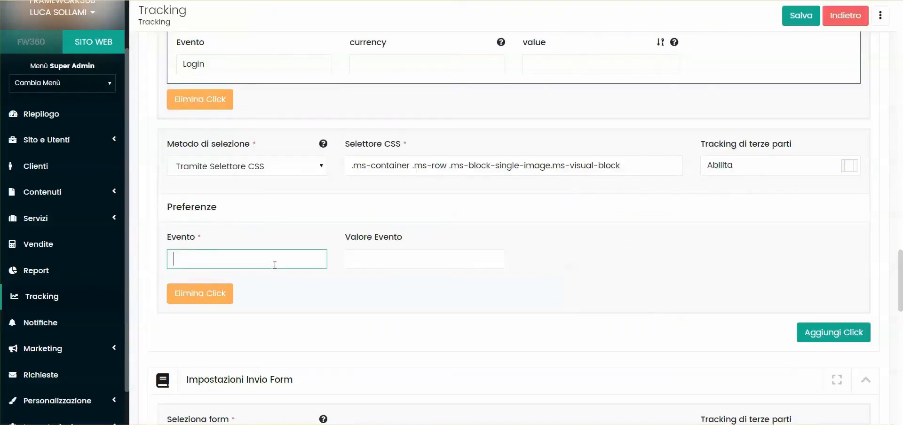
{"action": "type", "text": "Click su immagine"}
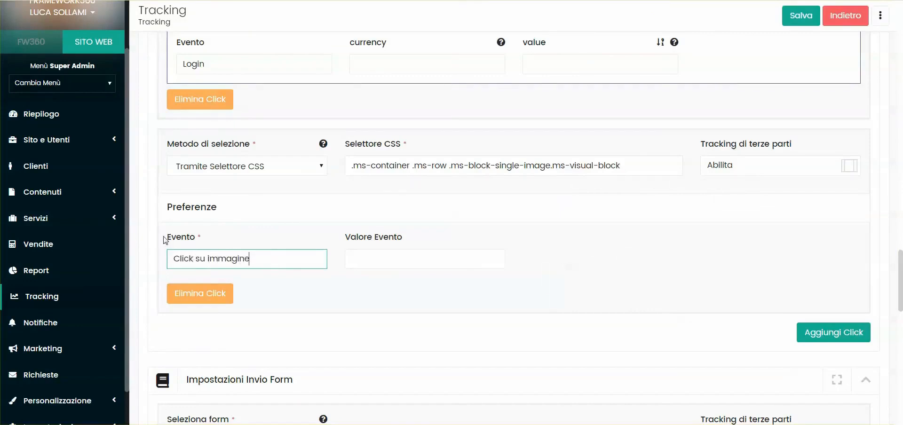
{"action": "left_click_drag", "start_coordinate": [165, 238], "coordinate": [203, 238]}
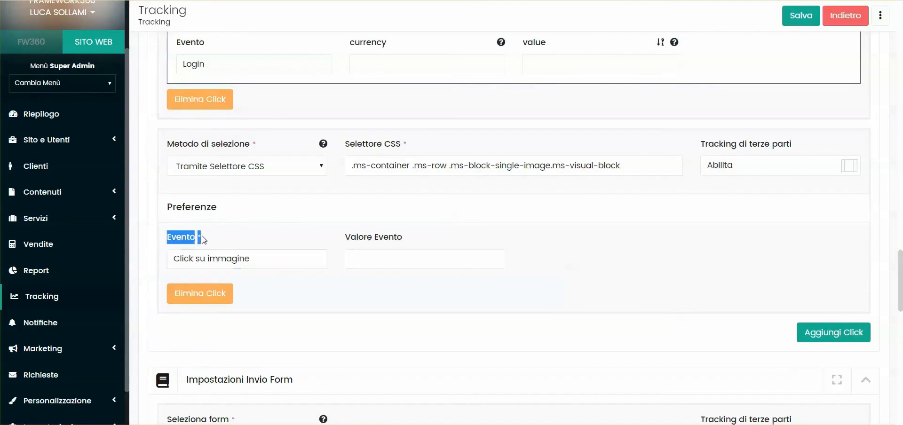
{"action": "left_click", "coordinate": [238, 239]}
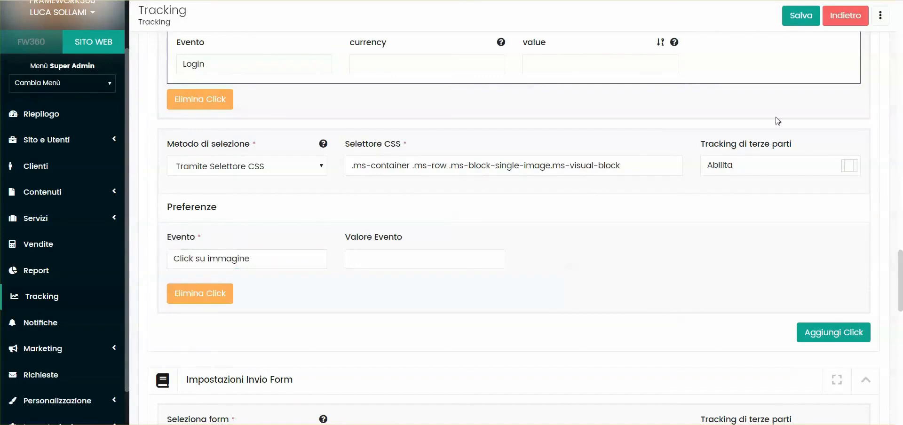
Step: Save the tracking settings and reload the page
{"action": "left_click", "coordinate": [802, 27]}
{"action": "left_click_drag", "start_coordinate": [902, 288], "coordinate": [901, 33]}
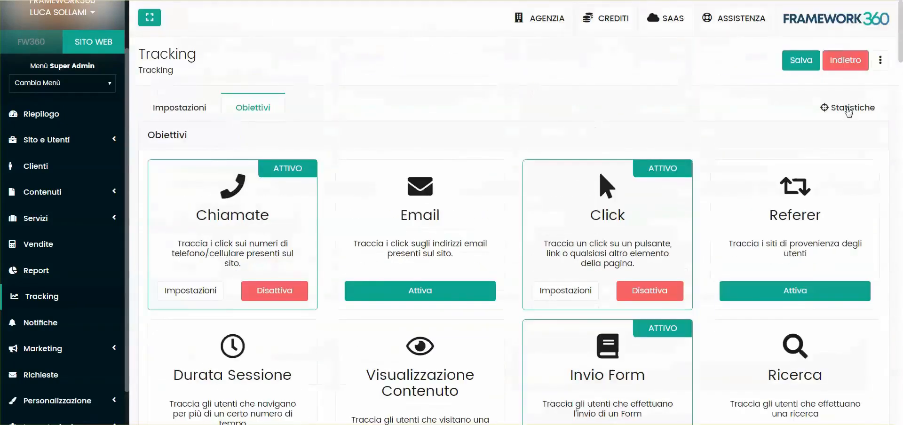
{"action": "key", "text": "F5"}
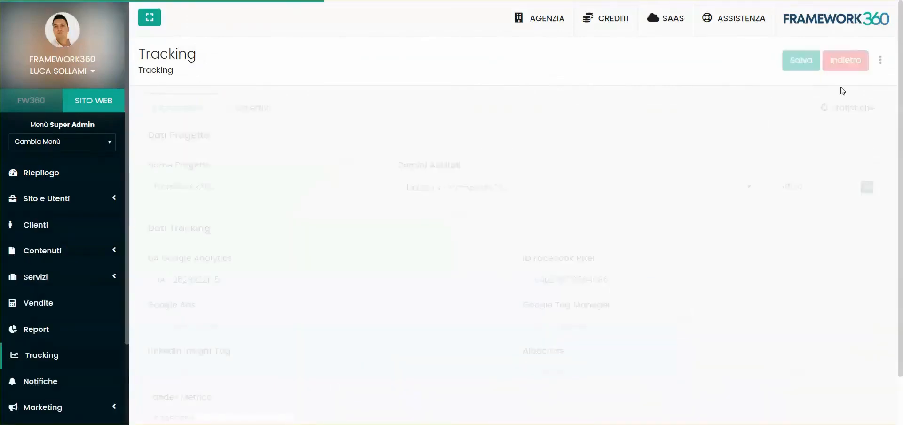
Step: Open the statistics and view the details of the Click su immagine event
{"action": "left_click", "coordinate": [847, 107]}
{"action": "scroll", "coordinate": [226, 258], "scroll_direction": "down", "scroll_amount": 1}
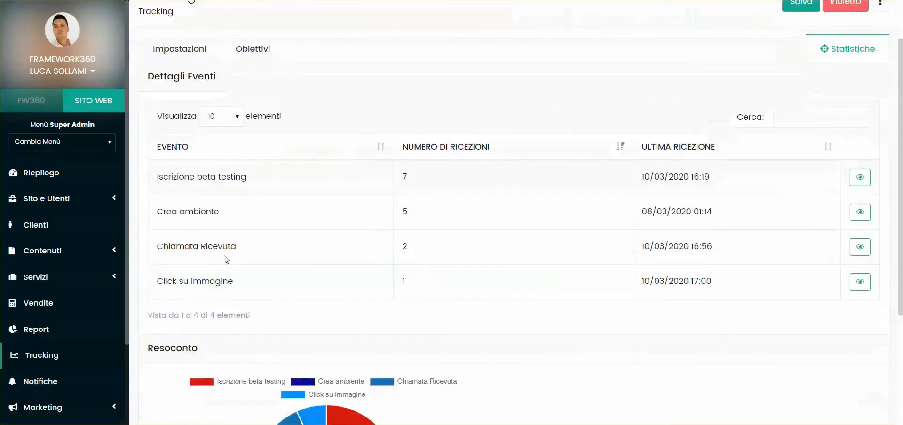
{"action": "left_click_drag", "start_coordinate": [155, 282], "coordinate": [234, 284]}
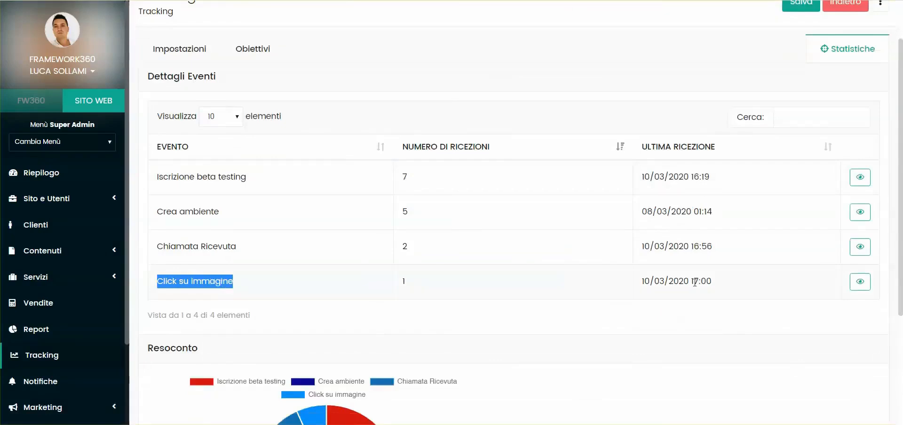
{"action": "left_click", "coordinate": [860, 282]}
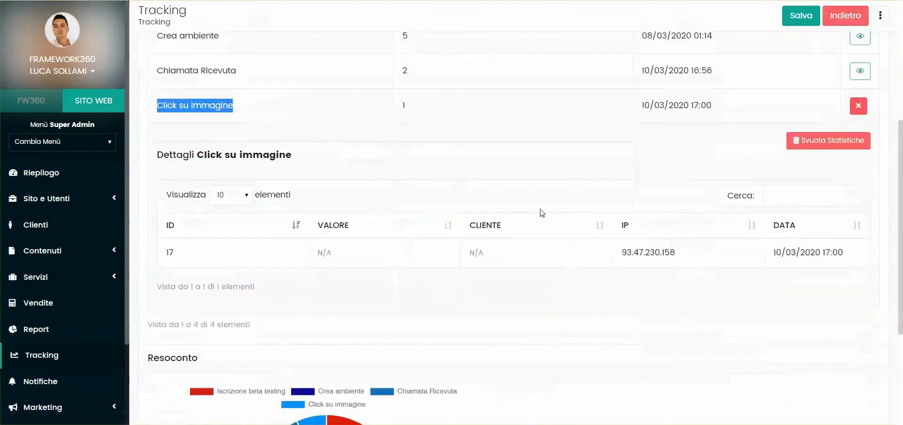
{"action": "left_click_drag", "start_coordinate": [686, 137], "coordinate": [622, 135]}
{"action": "left_click", "coordinate": [644, 185]}
{"action": "left_click_drag", "start_coordinate": [856, 134], "coordinate": [772, 133]}
{"action": "left_click", "coordinate": [804, 192]}
{"action": "scroll", "coordinate": [460, 161], "scroll_direction": "up", "scroll_amount": 3}
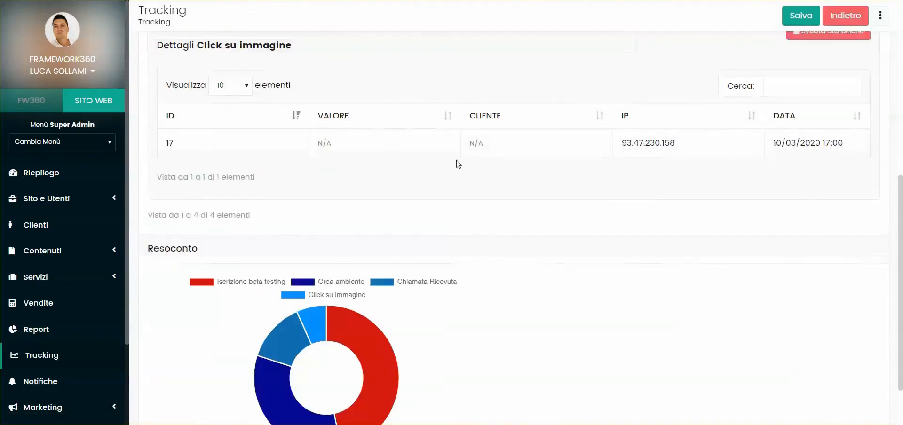
Step: Empty the statistics of the Click su immagine event
{"action": "left_click", "coordinate": [810, 141]}
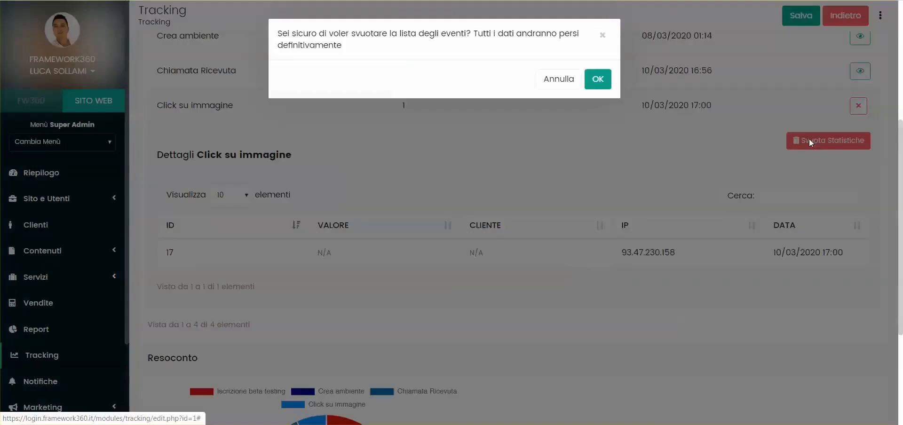
{"action": "left_click", "coordinate": [596, 81]}
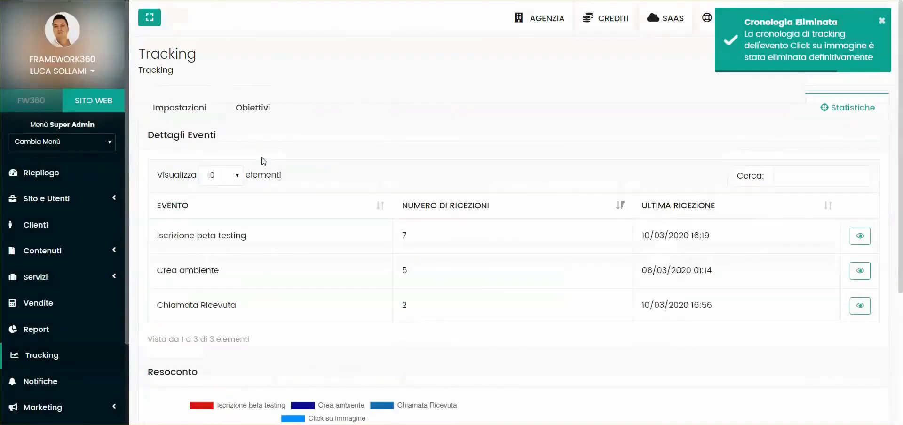
Step: Switch to the objectives and back to the statistics to review the event list
{"action": "left_click", "coordinate": [252, 106]}
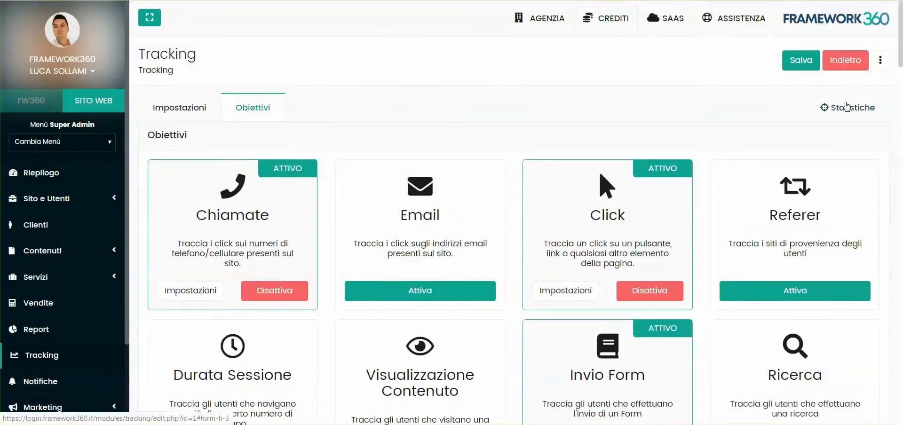
{"action": "left_click", "coordinate": [847, 107]}
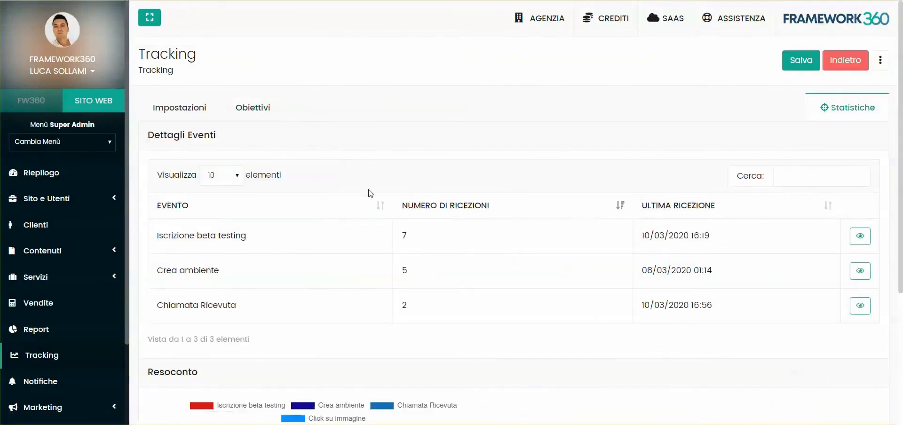
{"action": "scroll", "coordinate": [225, 187], "scroll_direction": "down", "scroll_amount": 3}
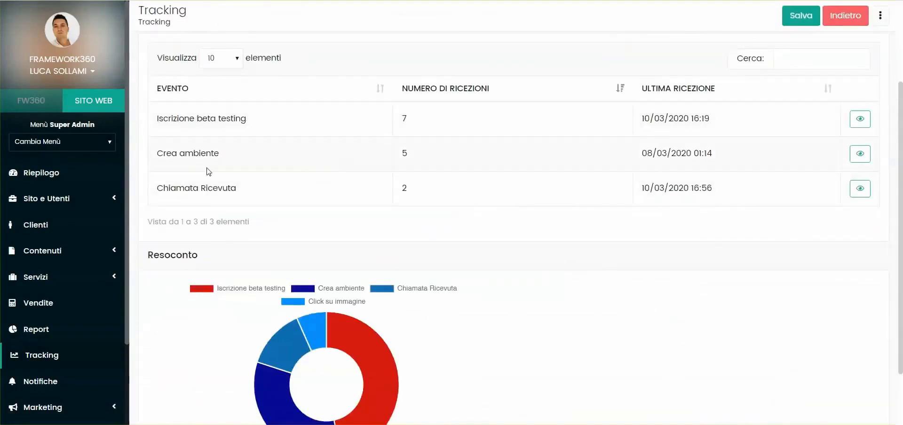